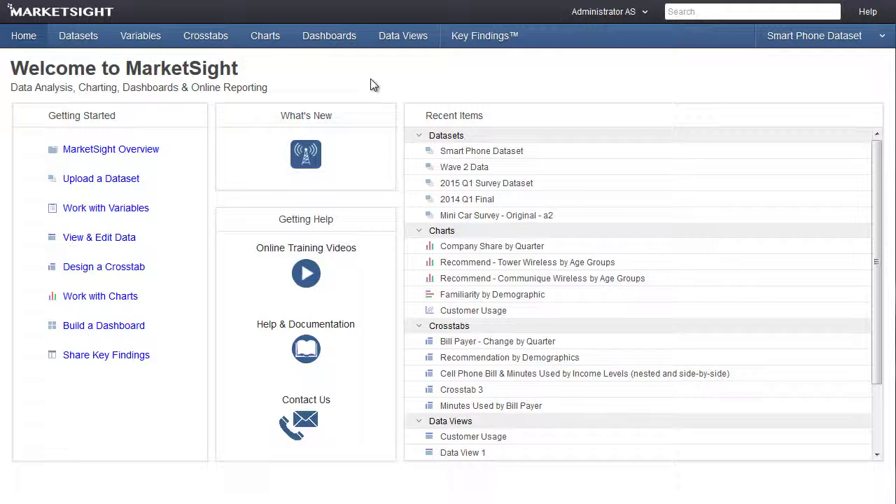
# - Go to the Data Views section, which opens a new empty 'Data View 2'
pyautogui.click(409, 44)
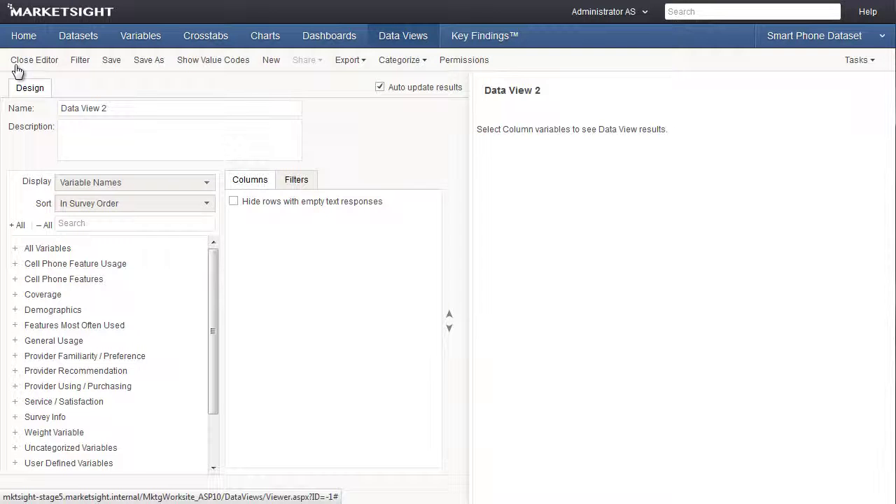
# - Replace the name 'Data View 2' with 'Training Data View'
pyautogui.moveTo(110, 108); pyautogui.dragTo(25, 108)
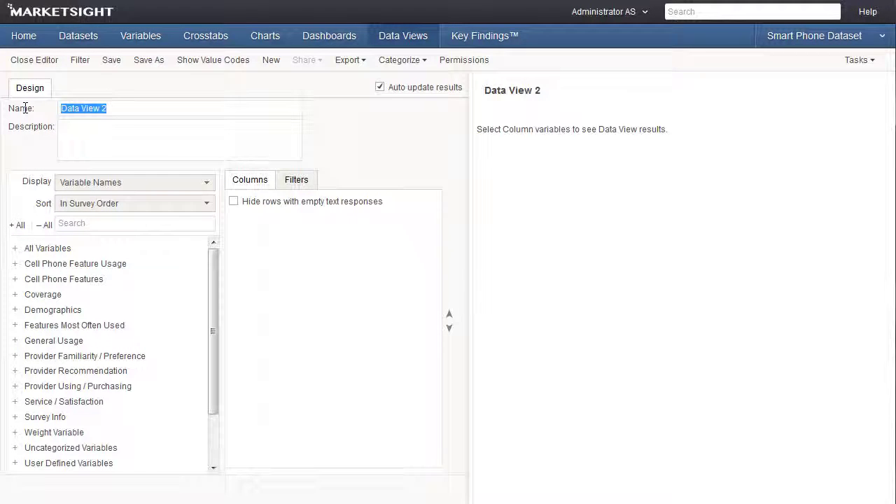
pyautogui.write('Training Data')
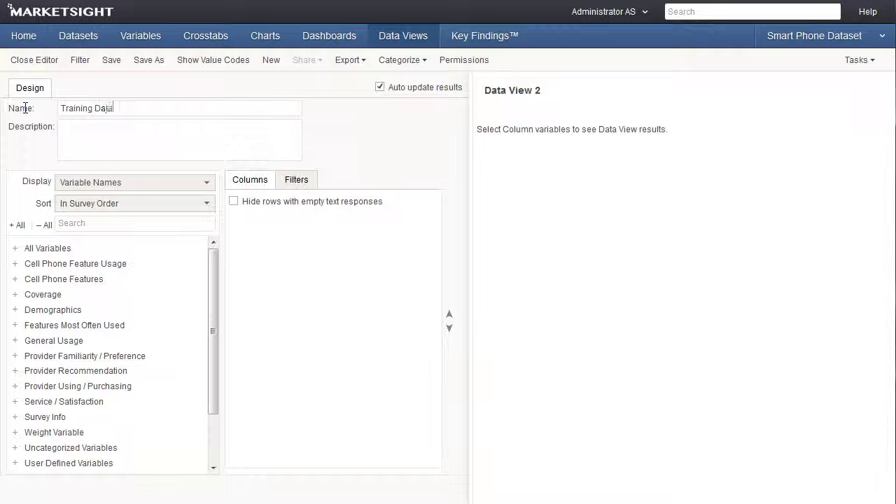
pyautogui.write(' View')
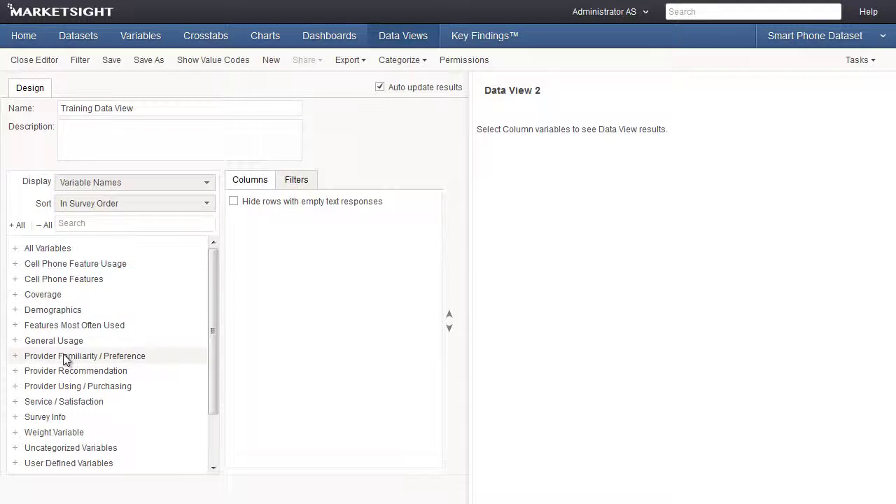
# - Expand the General Usage and Demographics variable groups
pyautogui.click(15, 341)
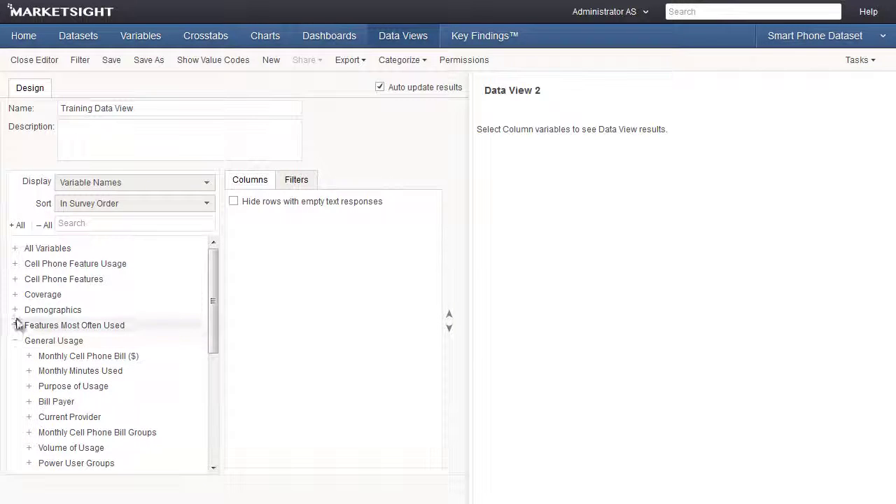
pyautogui.click(15, 310)
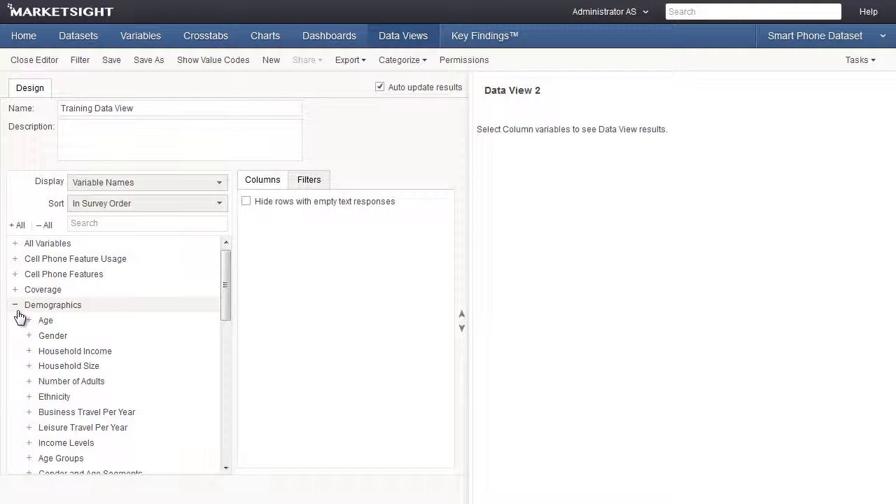
pyautogui.scroll(-5, 20, 316)
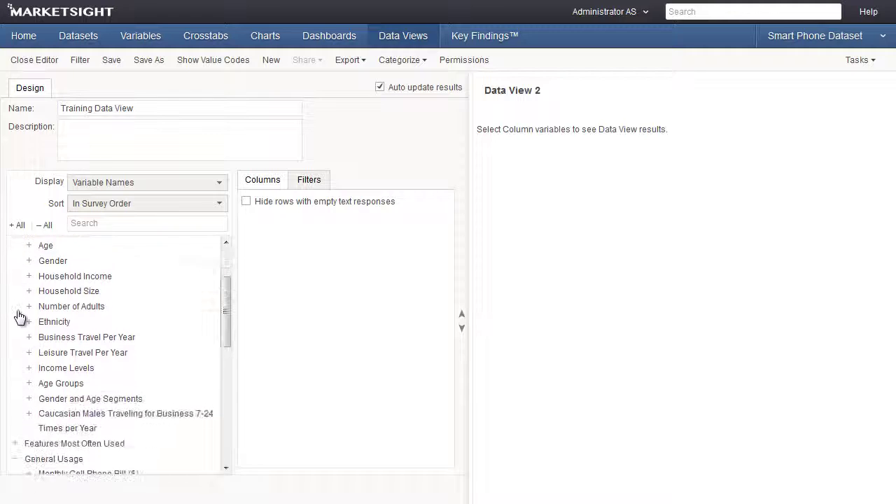
# - Check the Display and Sort options without changing them, search 'supernova', then clear the search
pyautogui.click(208, 182)
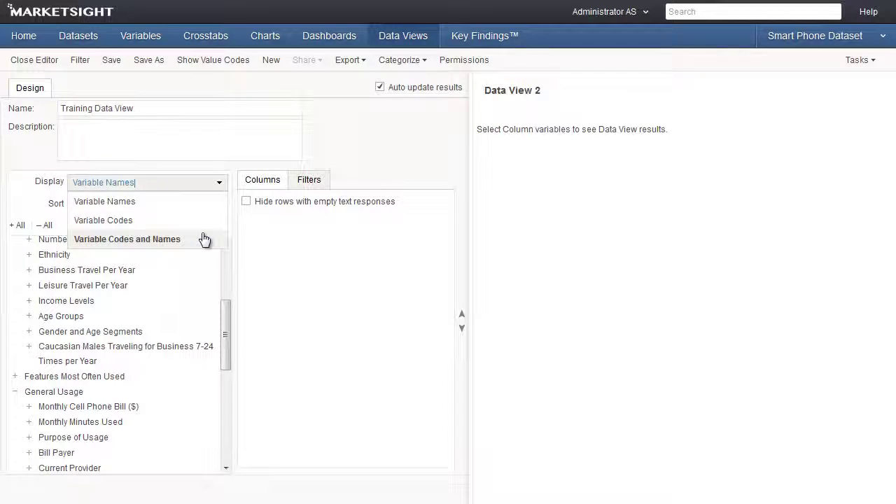
pyautogui.click(219, 203)
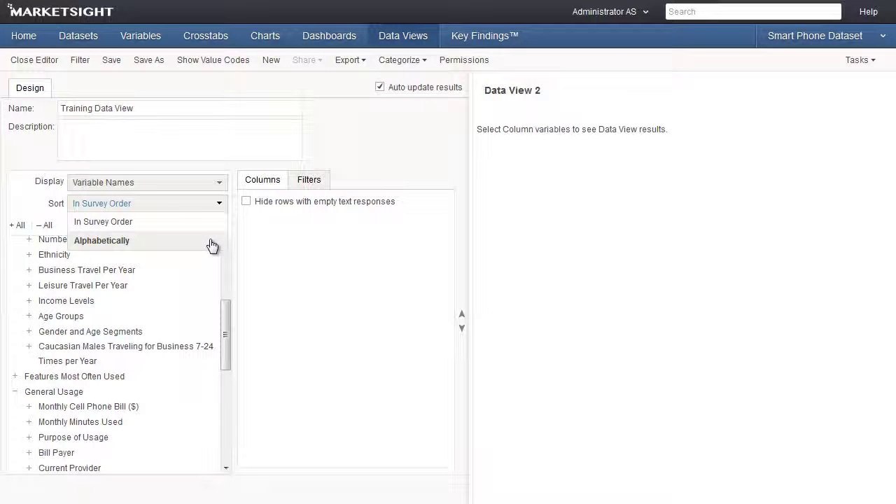
pyautogui.click(277, 272)
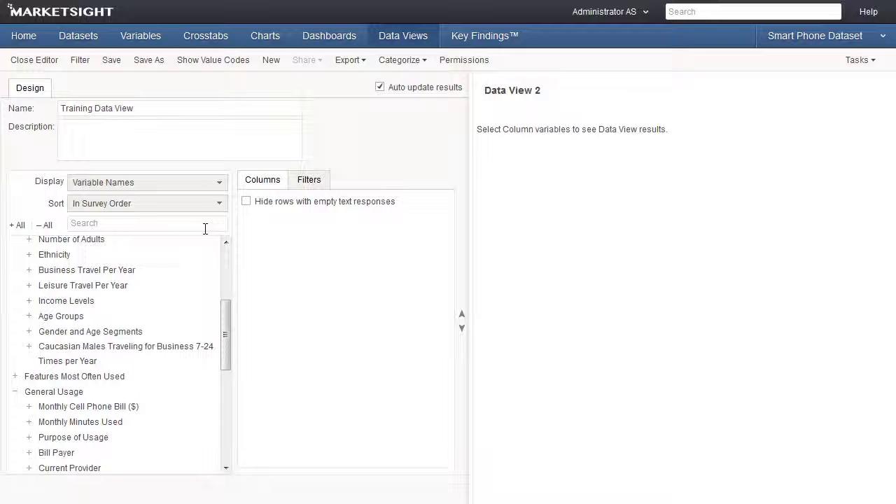
pyautogui.write('supernova')
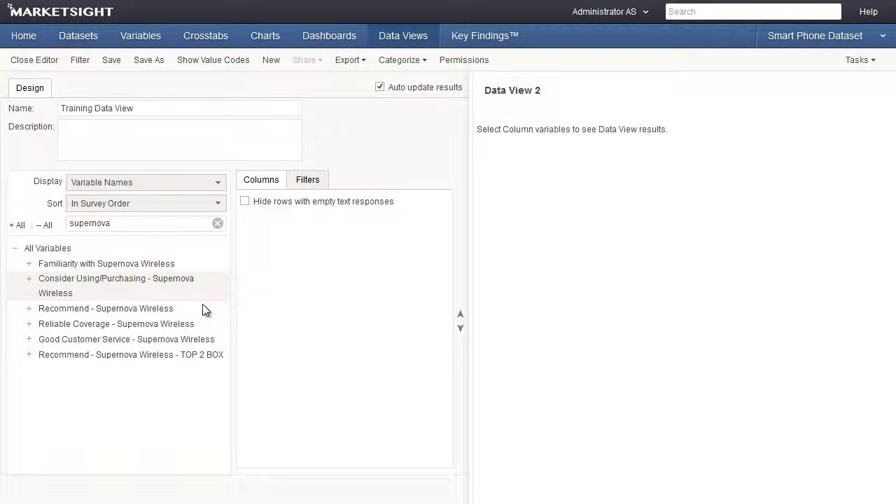
pyautogui.click(218, 224)
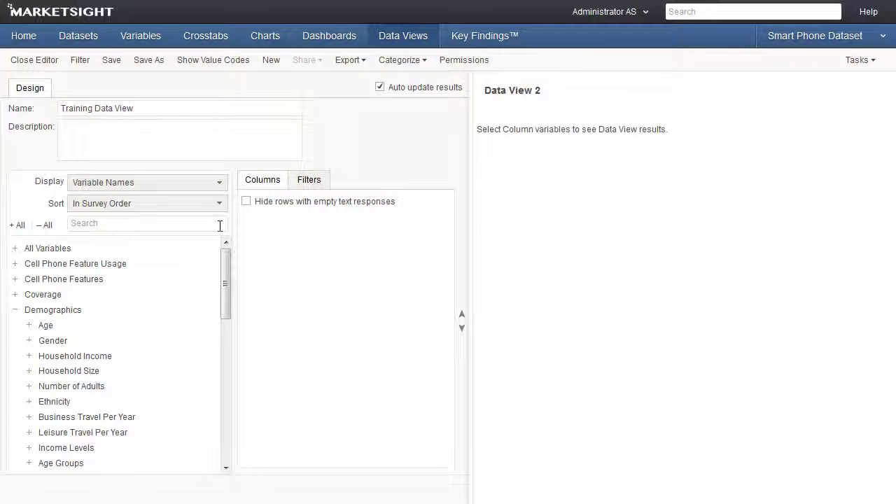
# - Add Monthly Cell Phone Bill ($), Monthly Minutes Used and Current Provider as columns
pyautogui.scroll(-3, 170, 275)
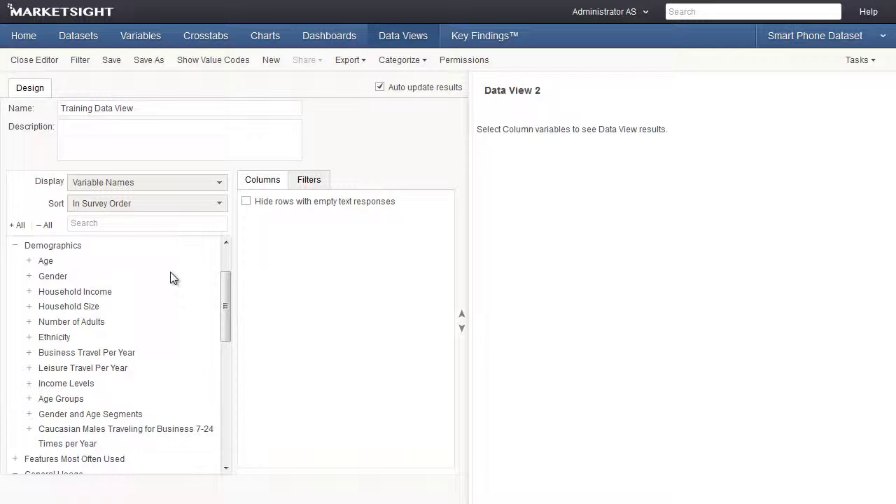
pyautogui.scroll(-1, 170, 274)
pyautogui.doubleClick(119, 408)
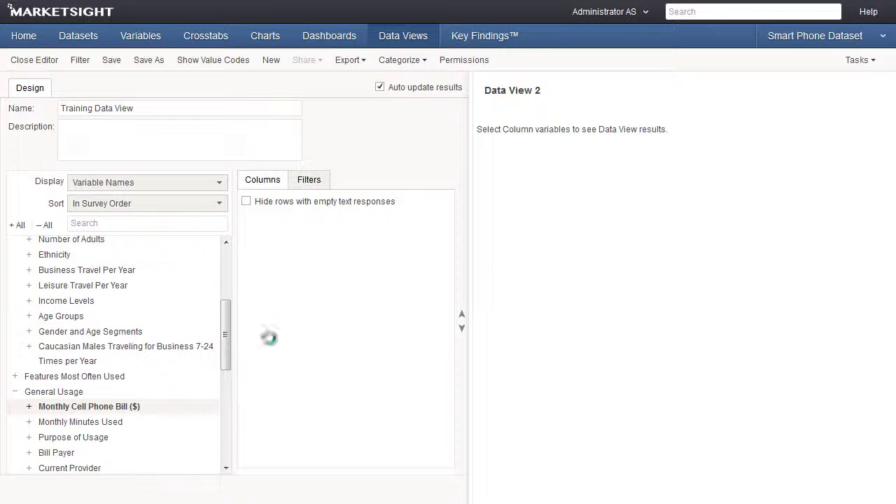
pyautogui.doubleClick(98, 422)
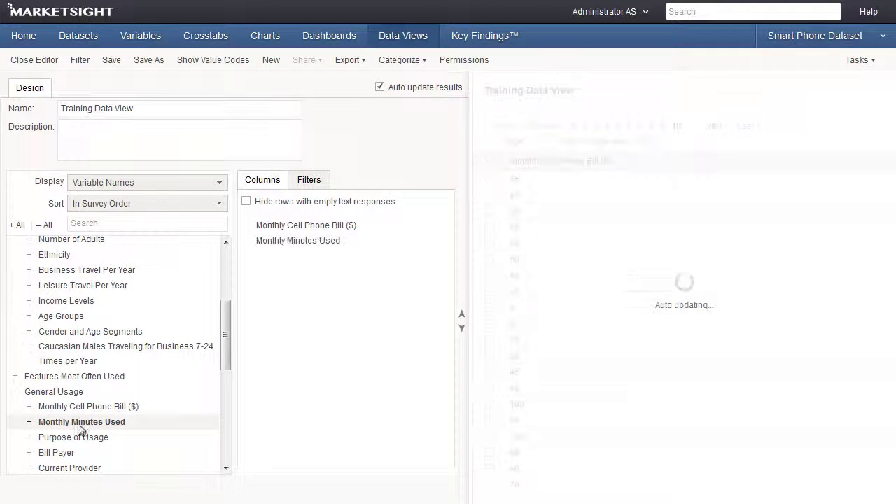
pyautogui.scroll(-1, 63, 448)
pyautogui.scroll(2, 68, 451)
pyautogui.scroll(-2, 66, 370)
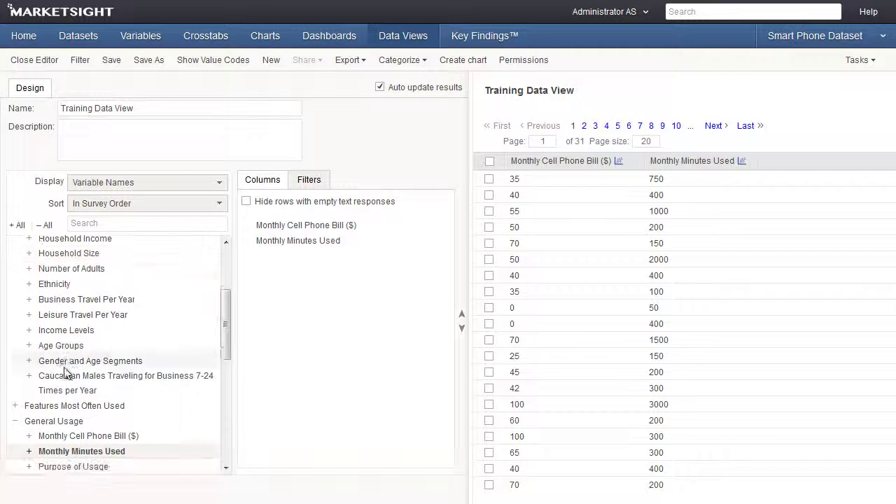
pyautogui.scroll(-1, 61, 420)
pyautogui.scroll(-1, 119, 436)
pyautogui.moveTo(69, 450); pyautogui.dragTo(303, 327)
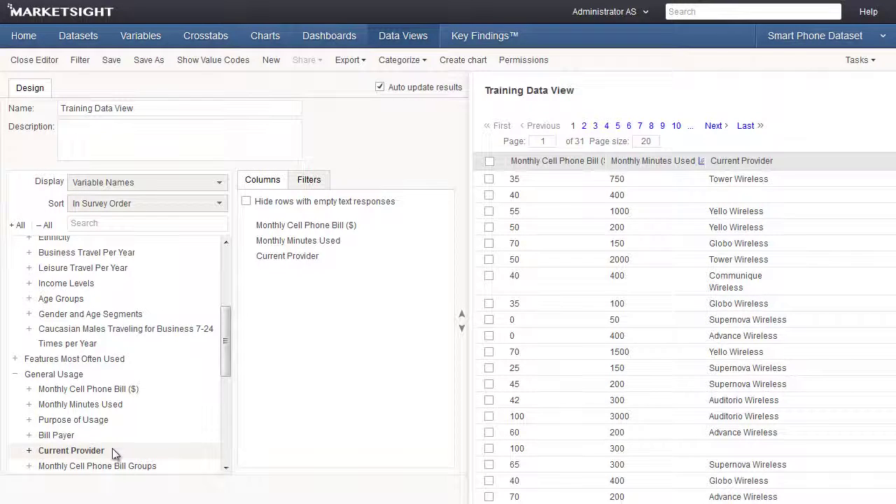
# - From Text Variables, add Respondent ID and Satisfaction (Open ended) as columns
pyautogui.scroll(-5, 114, 448)
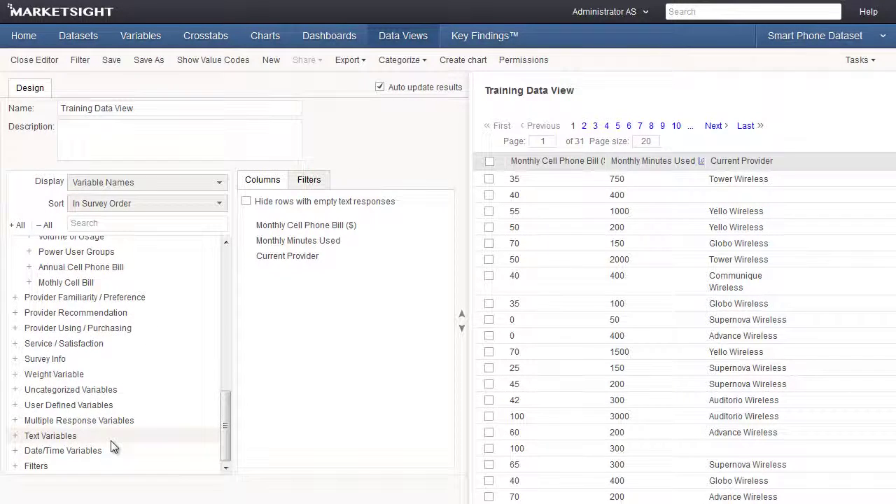
pyautogui.click(15, 436)
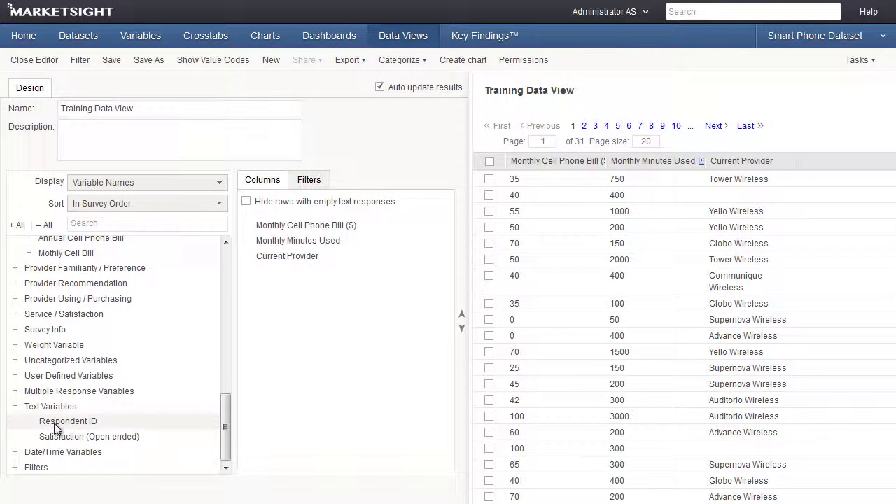
pyautogui.moveTo(53, 421); pyautogui.dragTo(354, 308)
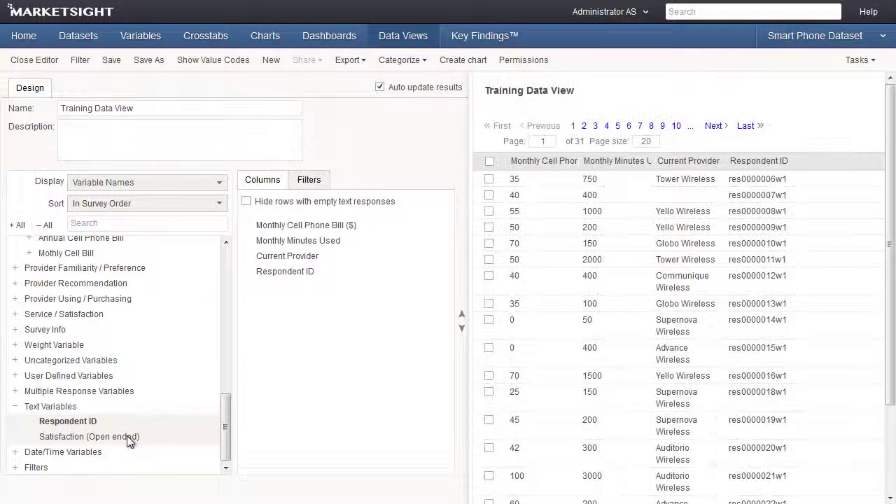
pyautogui.moveTo(129, 437); pyautogui.dragTo(306, 340)
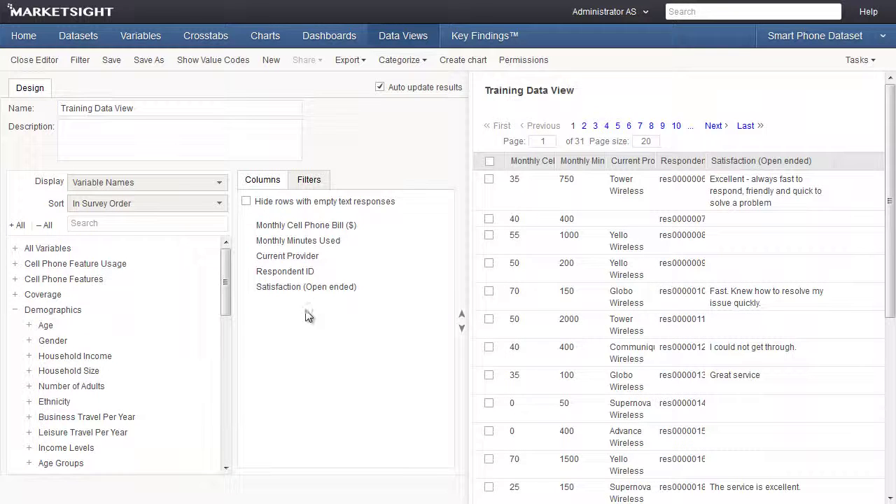
# - Move Respondent ID up three places to make it the first column
pyautogui.click(305, 274)
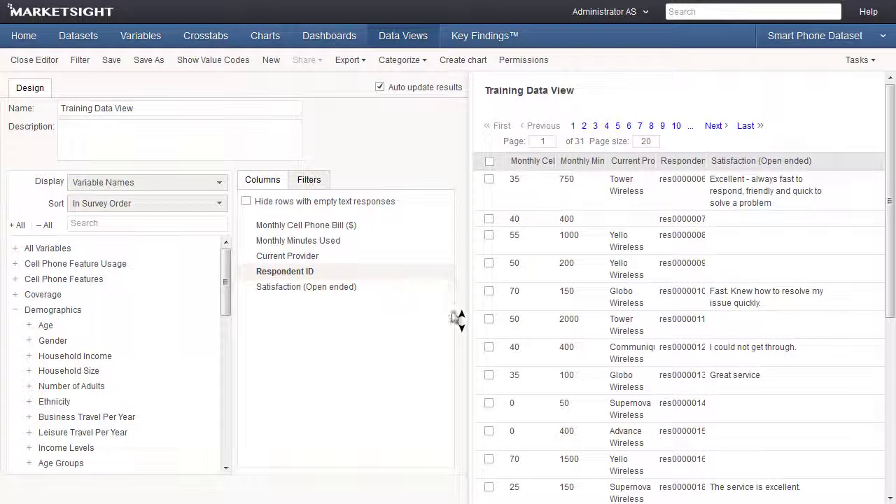
pyautogui.click(462, 316)
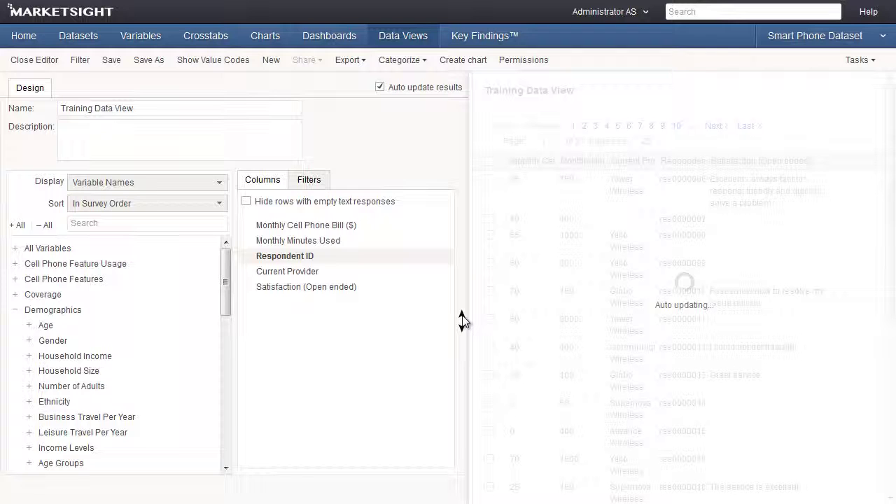
pyautogui.click(462, 316)
pyautogui.click(462, 317)
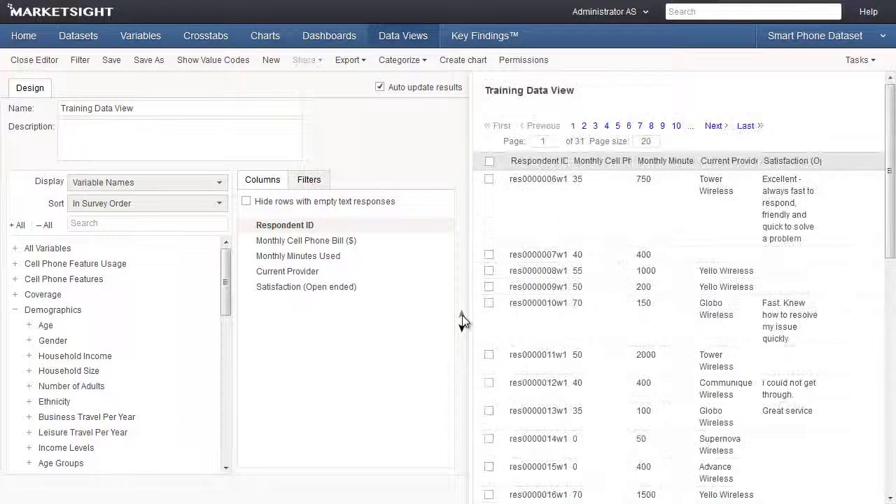
# - Add an Income Levels filter including only Middle ($50K-$100K) and Upper (>$100) respondents
pyautogui.click(324, 187)
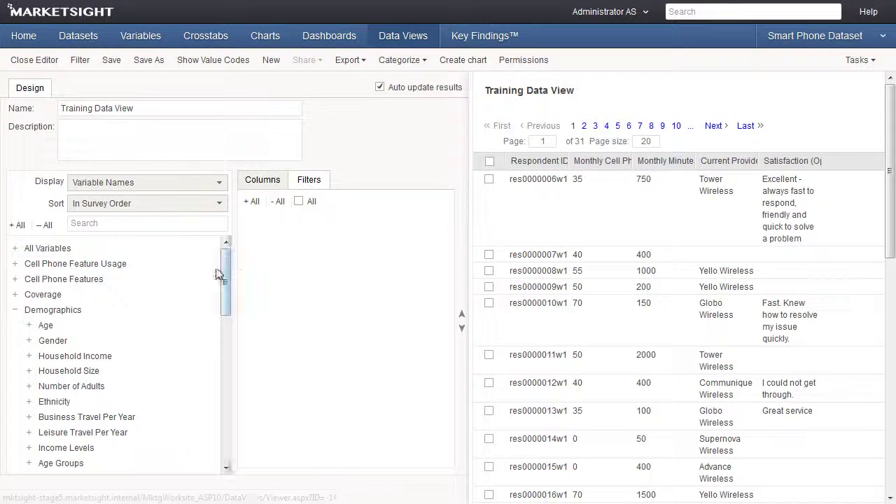
pyautogui.scroll(-1, 70, 435)
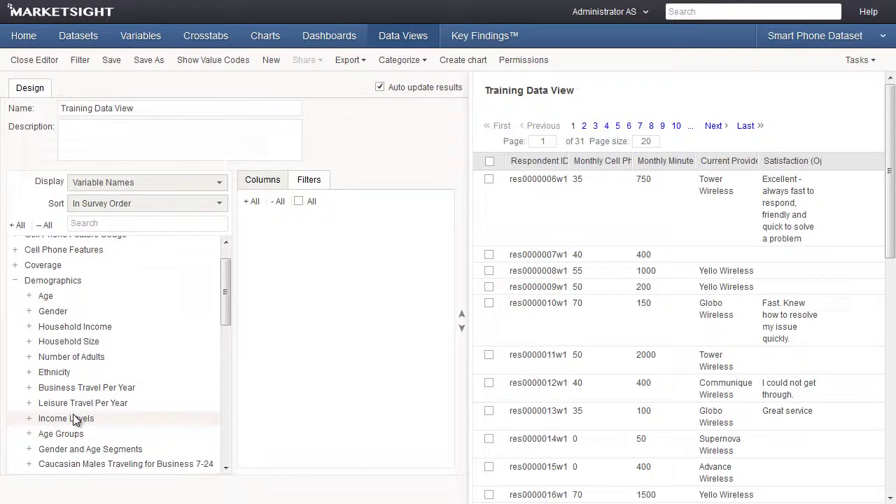
pyautogui.moveTo(76, 417); pyautogui.dragTo(291, 273)
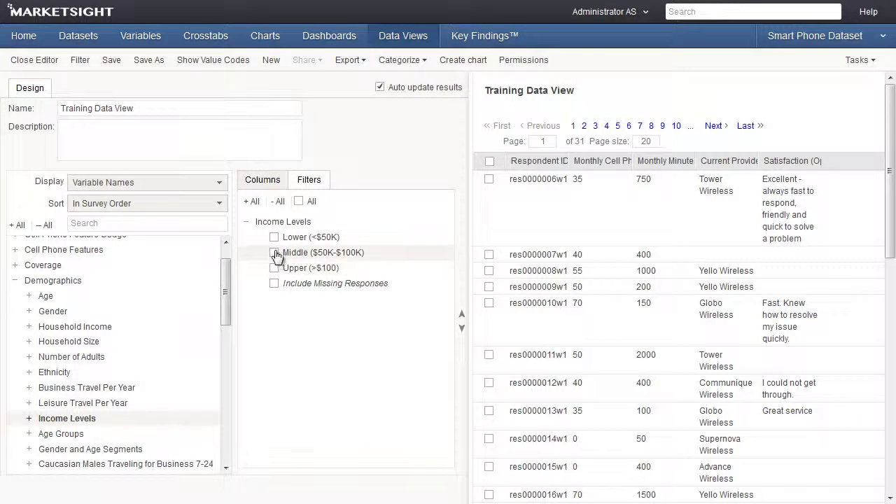
pyautogui.click(274, 253)
pyautogui.click(275, 268)
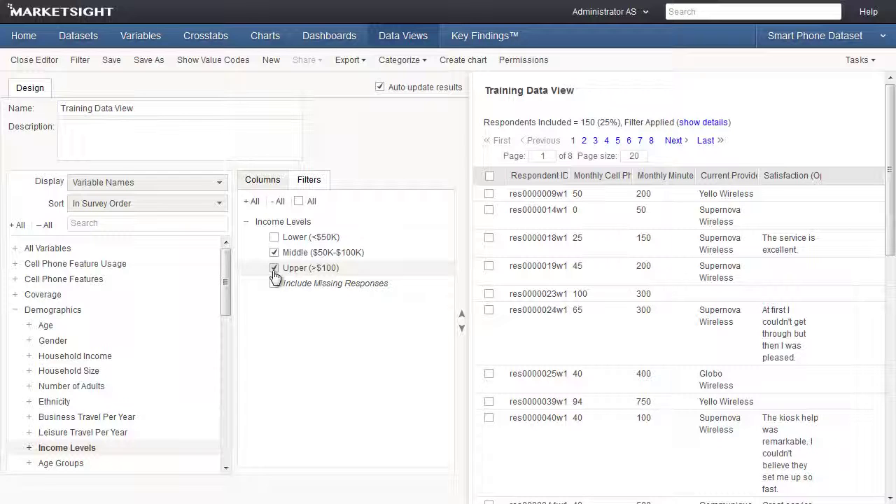
# - Save and close the view, show filter details, and toggle provider value codes on and off
pyautogui.click(111, 61)
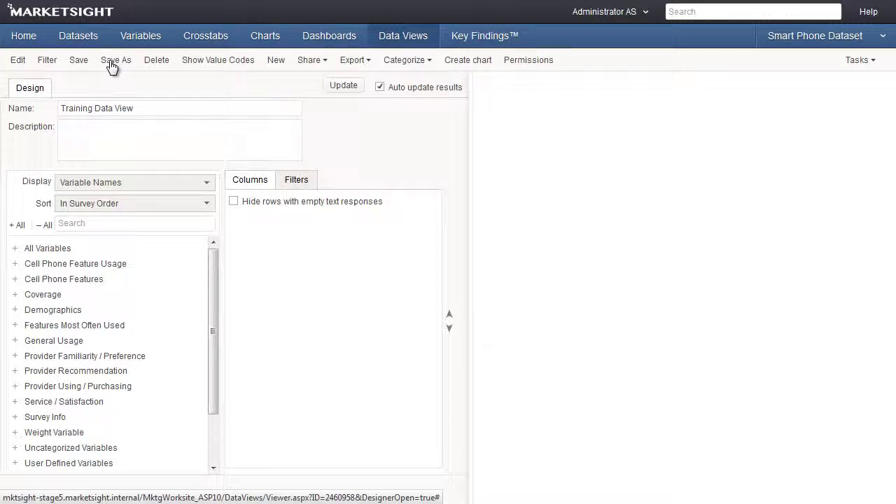
pyautogui.click(14, 61)
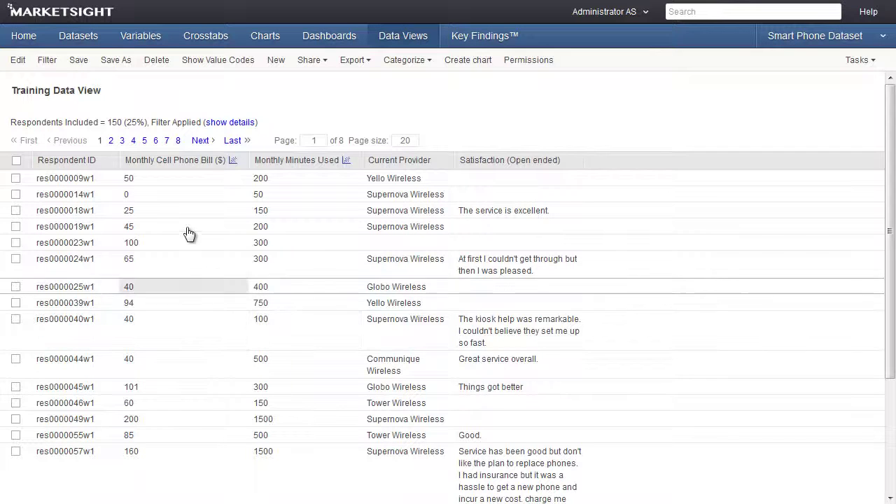
pyautogui.click(217, 123)
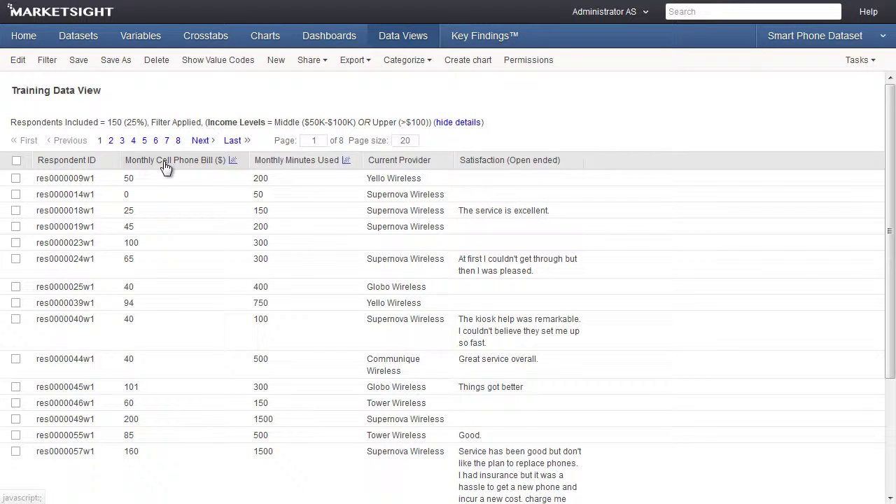
pyautogui.click(253, 61)
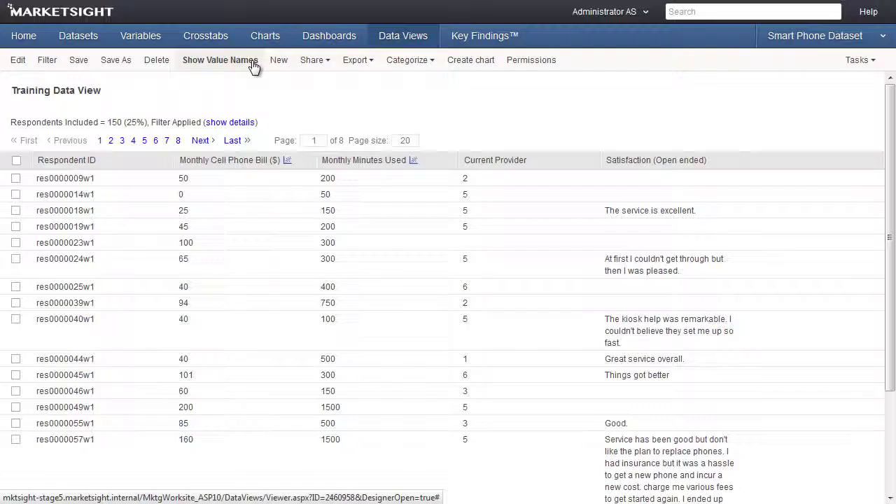
pyautogui.click(254, 62)
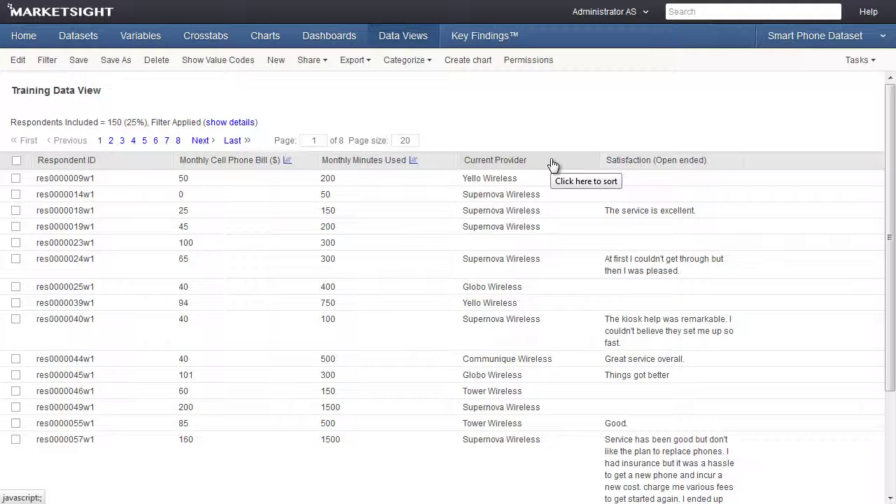
# - Look over the Share and Export menus, then drag the Respondent ID column narrower
pyautogui.click(310, 60)
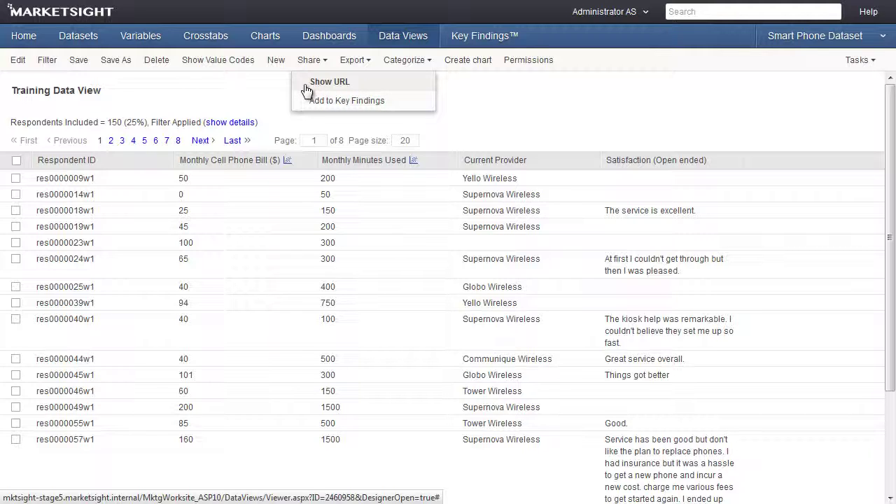
pyautogui.click(356, 63)
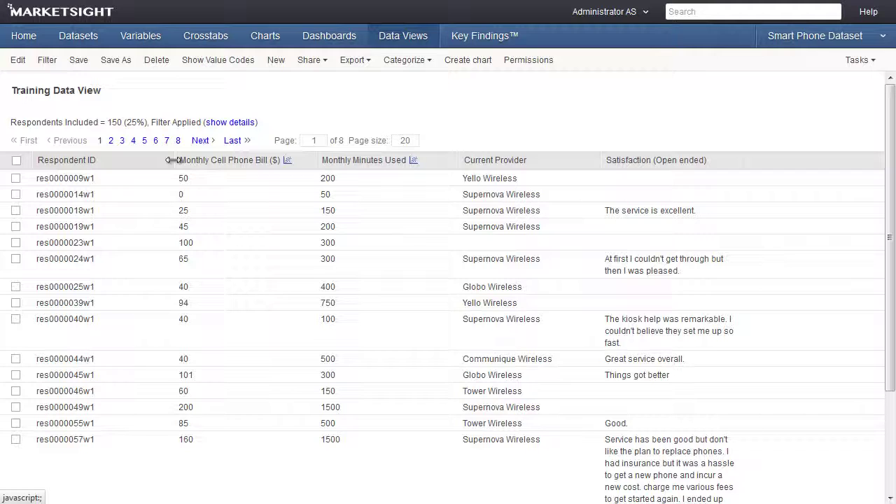
pyautogui.moveTo(174, 160); pyautogui.dragTo(148, 162)
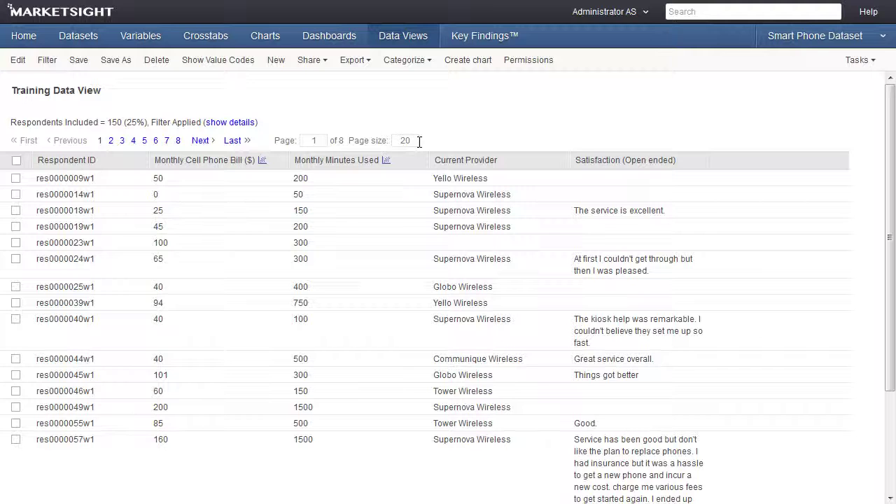
# - Tick the first three page-1 rows (res0000009w1, res0000014w1, res0000018w1) to mark them deleted
pyautogui.click(16, 179)
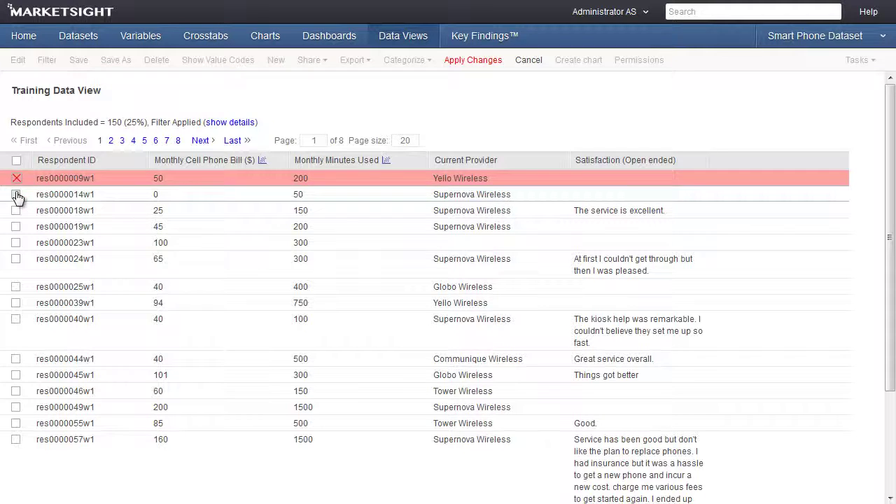
pyautogui.click(16, 194)
pyautogui.click(16, 211)
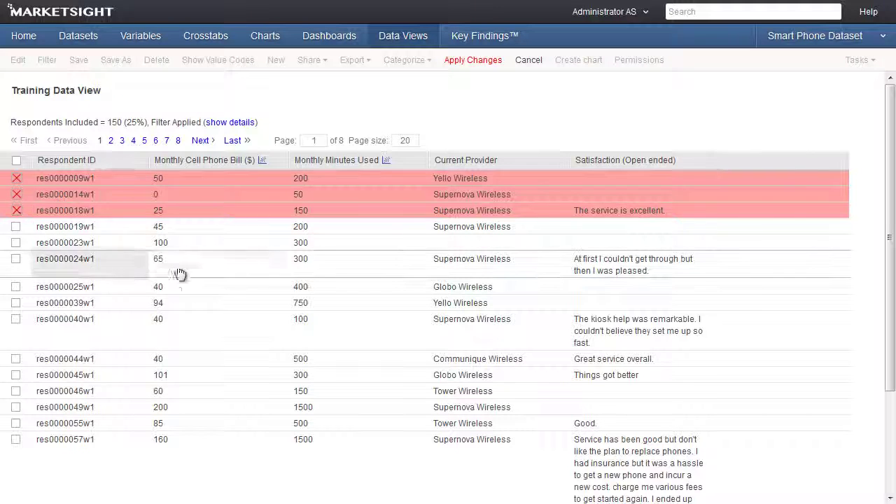
pyautogui.click(404, 273)
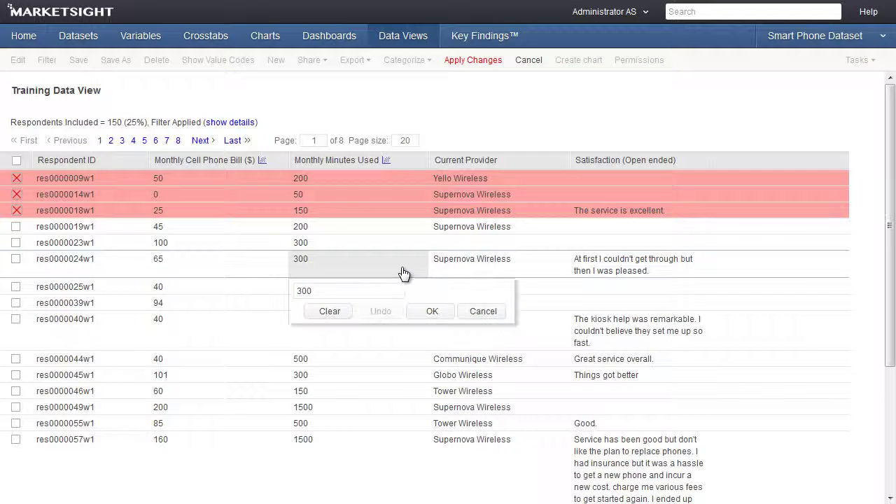
pyautogui.click(510, 272)
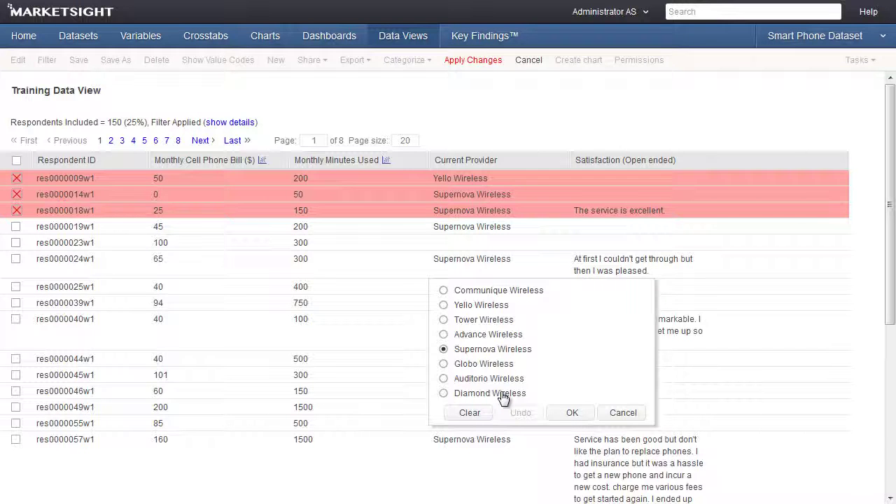
pyautogui.click(727, 263)
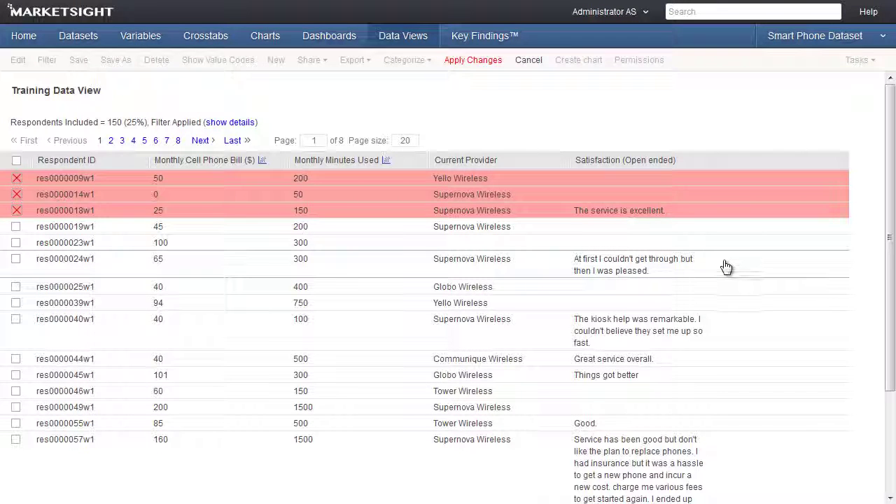
pyautogui.click(669, 269)
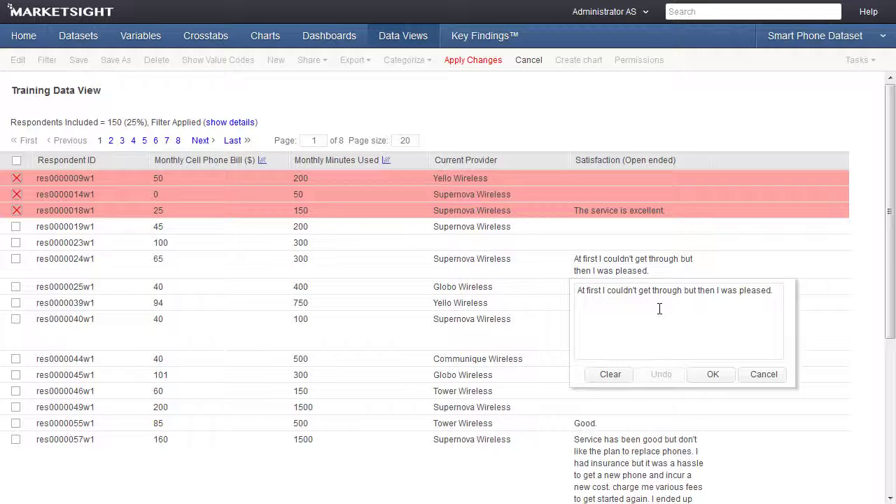
pyautogui.moveTo(772, 289); pyautogui.dragTo(553, 292)
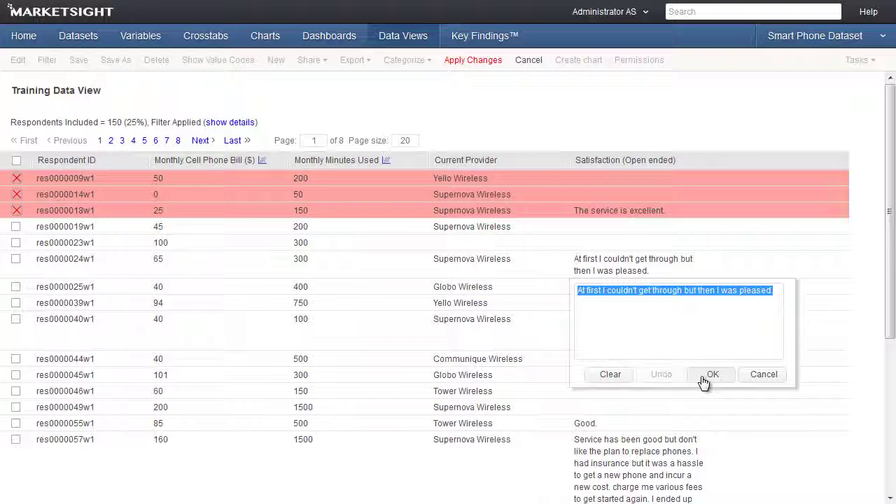
pyautogui.click(761, 374)
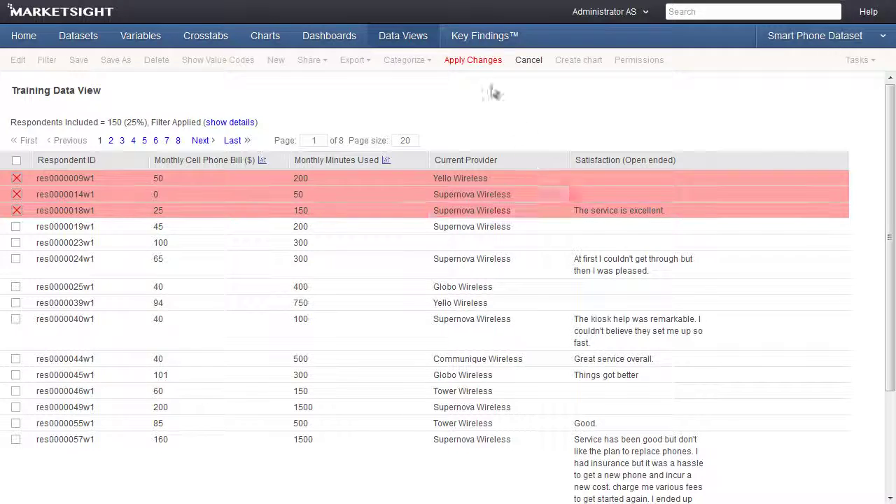
# - Apply the pending changes and confirm the permanent dataset edit with Proceed
pyautogui.click(475, 62)
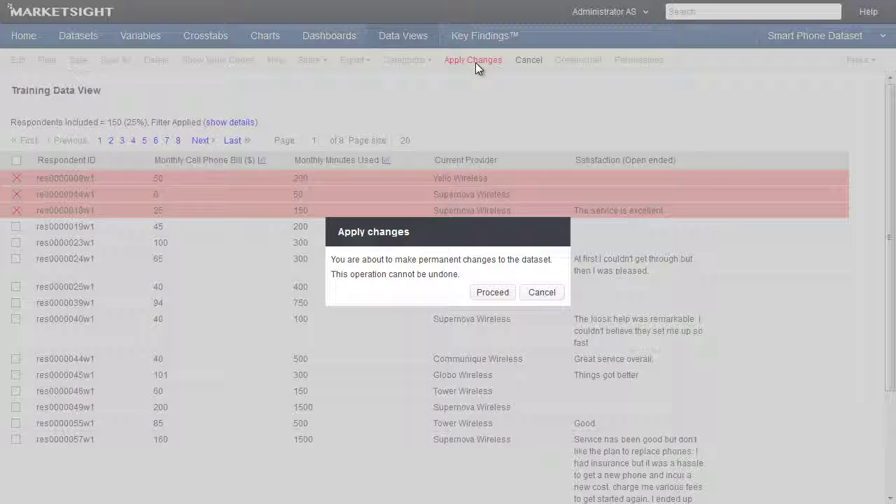
pyautogui.click(503, 293)
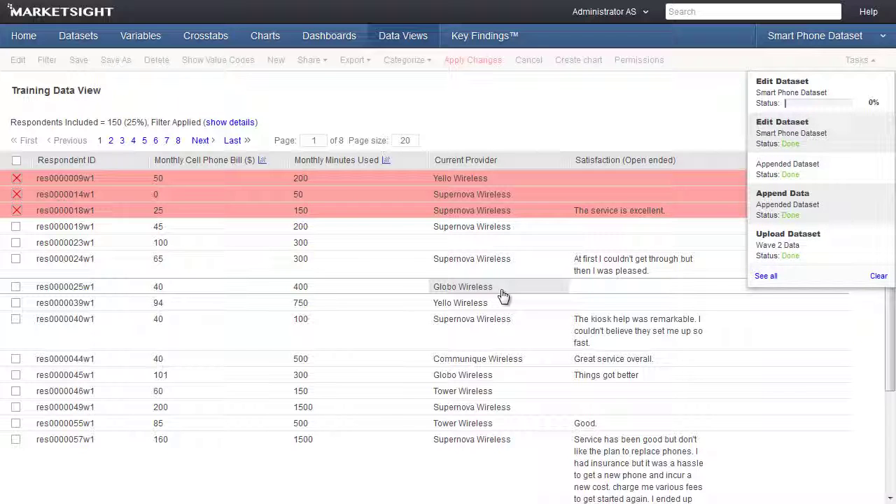